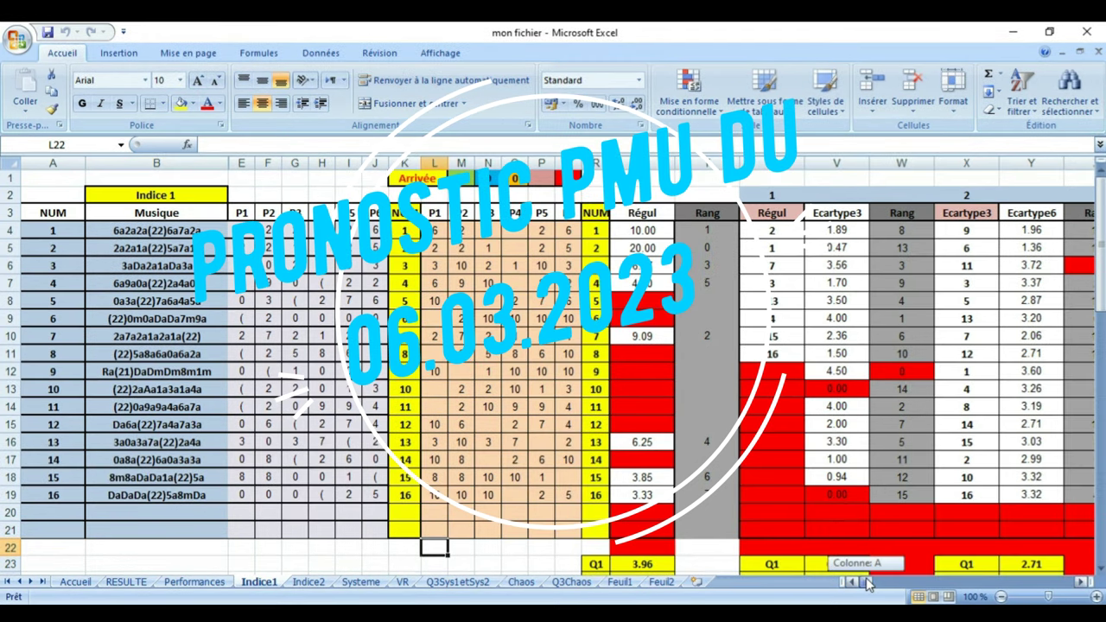
# - Examine the ratio, Rang and class columns of indices 1 to 18 on the Indice1 sheet
pyautogui.moveTo(867, 583); pyautogui.dragTo(870, 585)
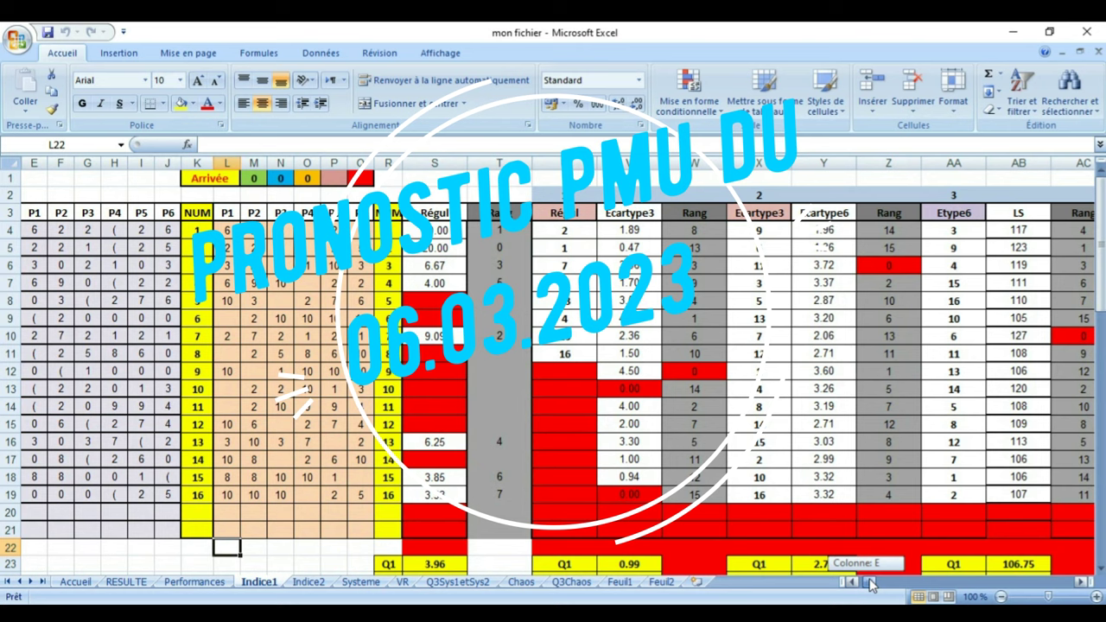
pyautogui.moveTo(870, 585); pyautogui.dragTo(886, 585)
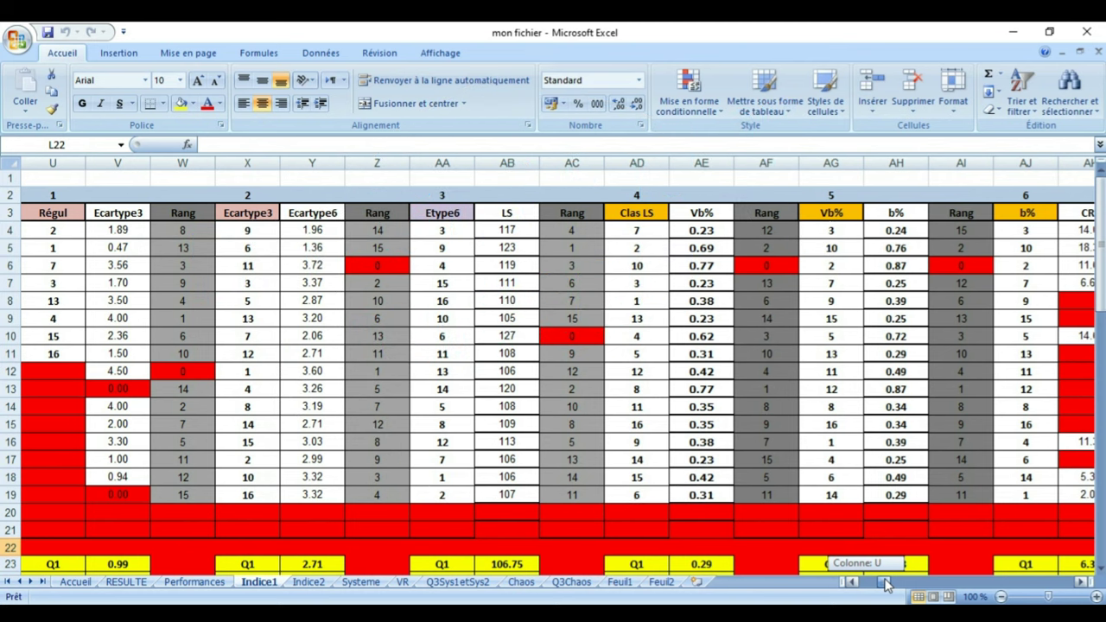
pyautogui.moveTo(886, 585); pyautogui.dragTo(892, 585)
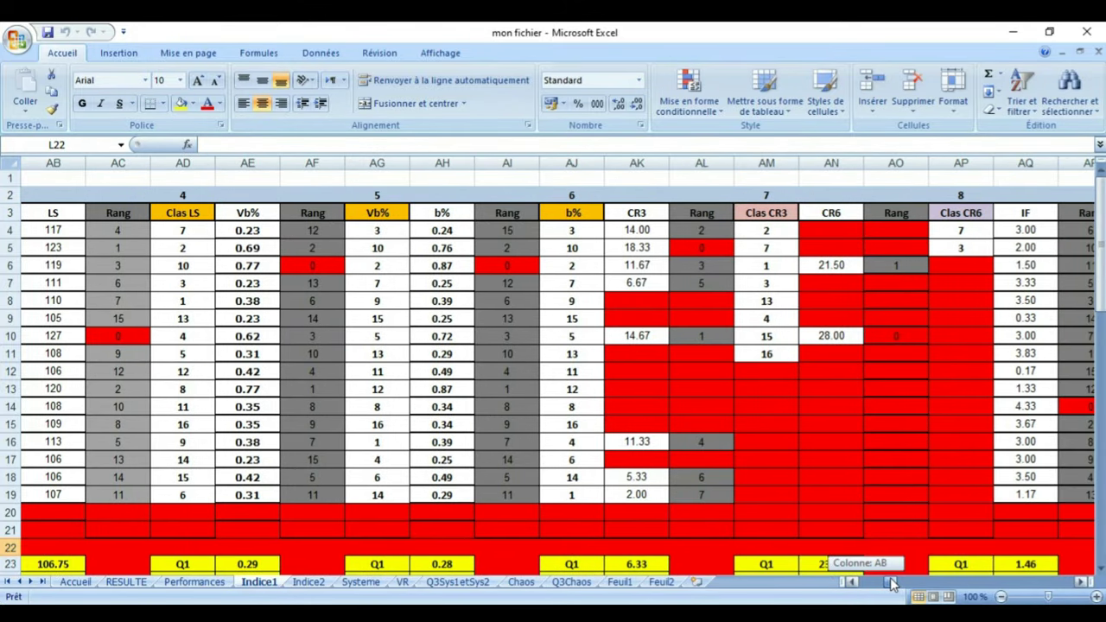
pyautogui.moveTo(893, 585); pyautogui.dragTo(898, 585)
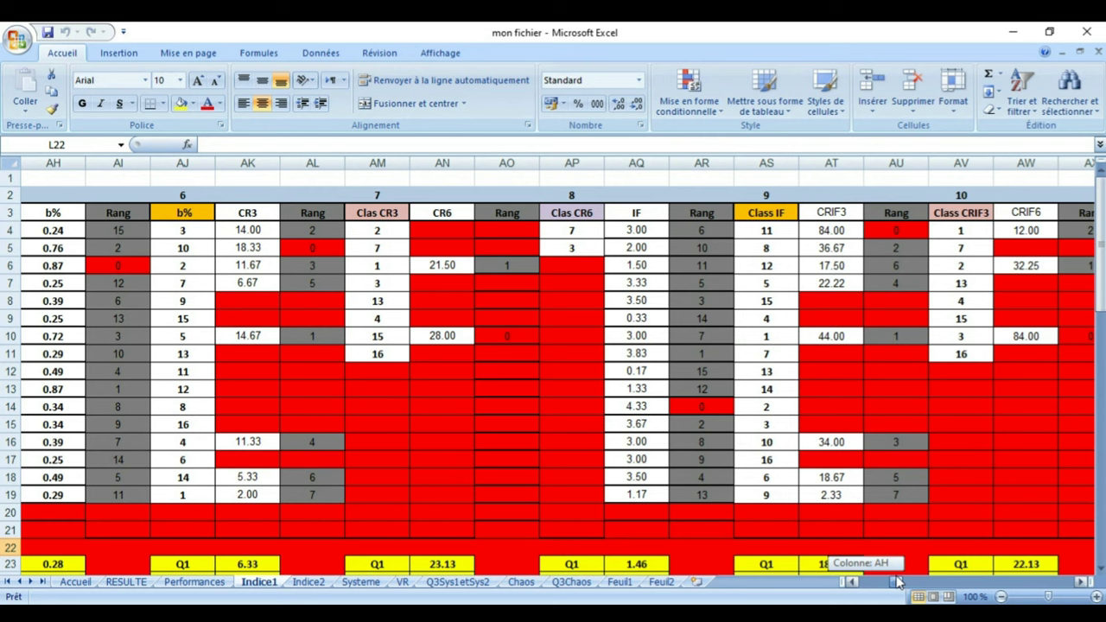
pyautogui.moveTo(898, 585); pyautogui.dragTo(898, 585)
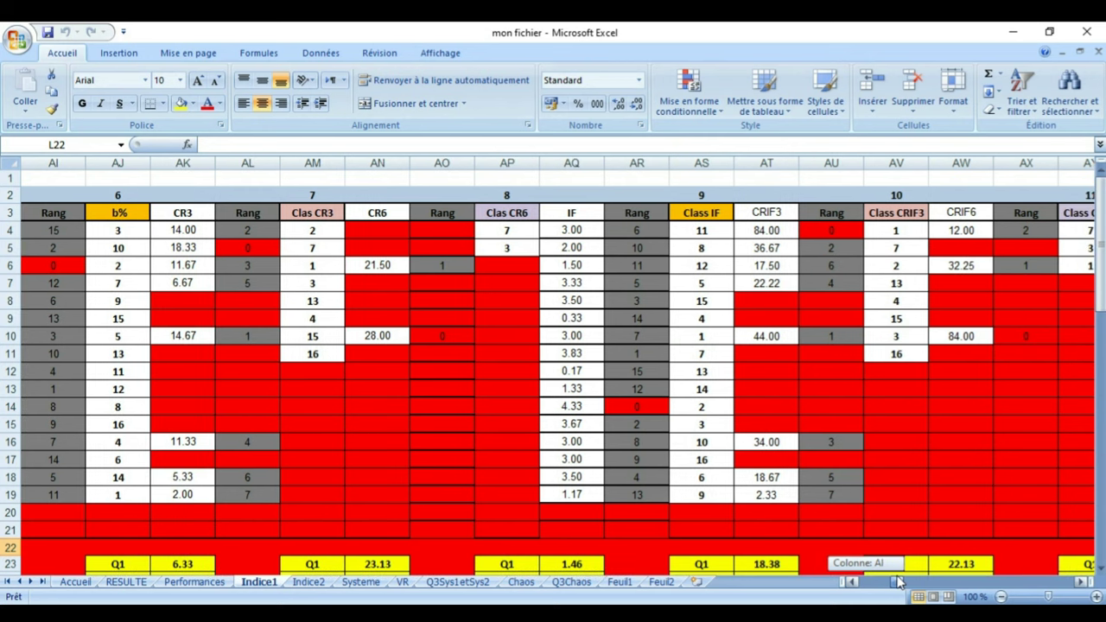
pyautogui.moveTo(899, 585); pyautogui.dragTo(899, 585)
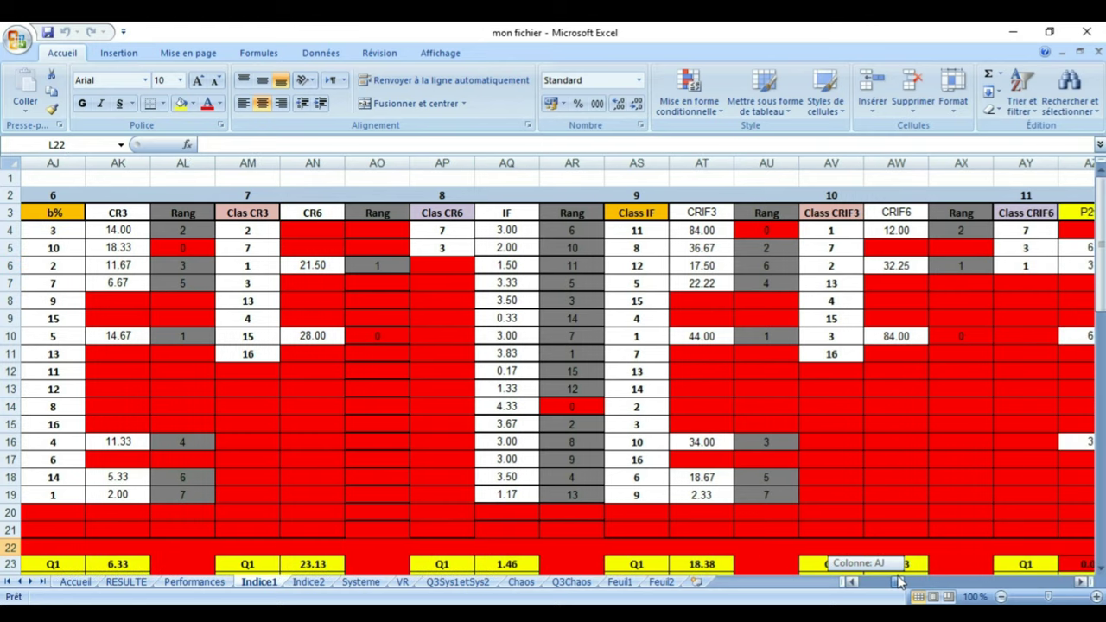
pyautogui.moveTo(899, 584); pyautogui.dragTo(906, 584)
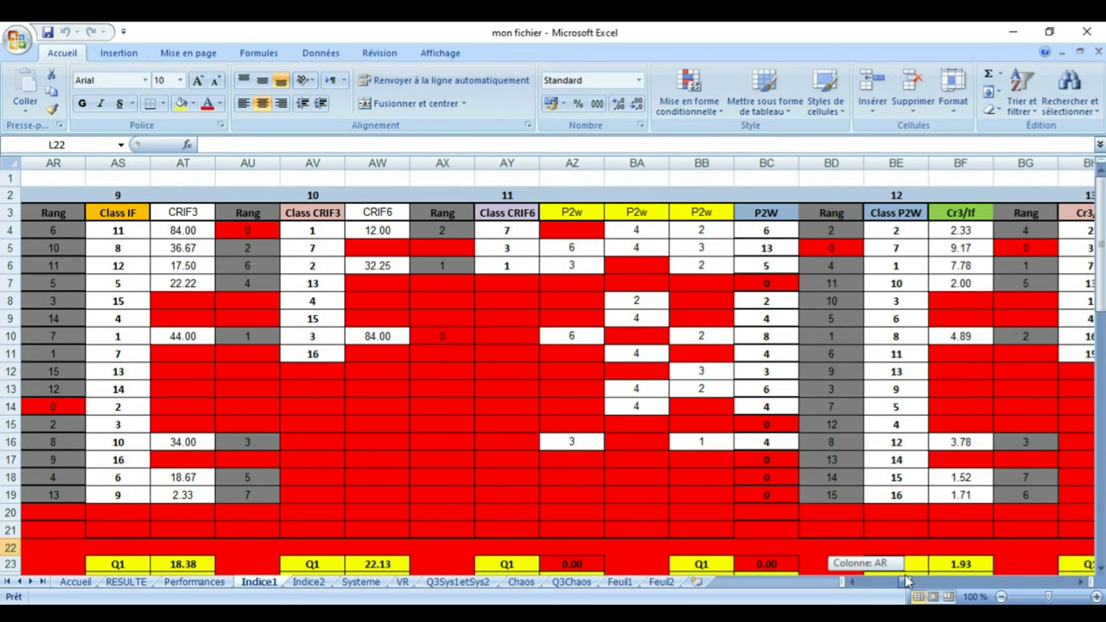
pyautogui.moveTo(906, 584); pyautogui.dragTo(912, 581)
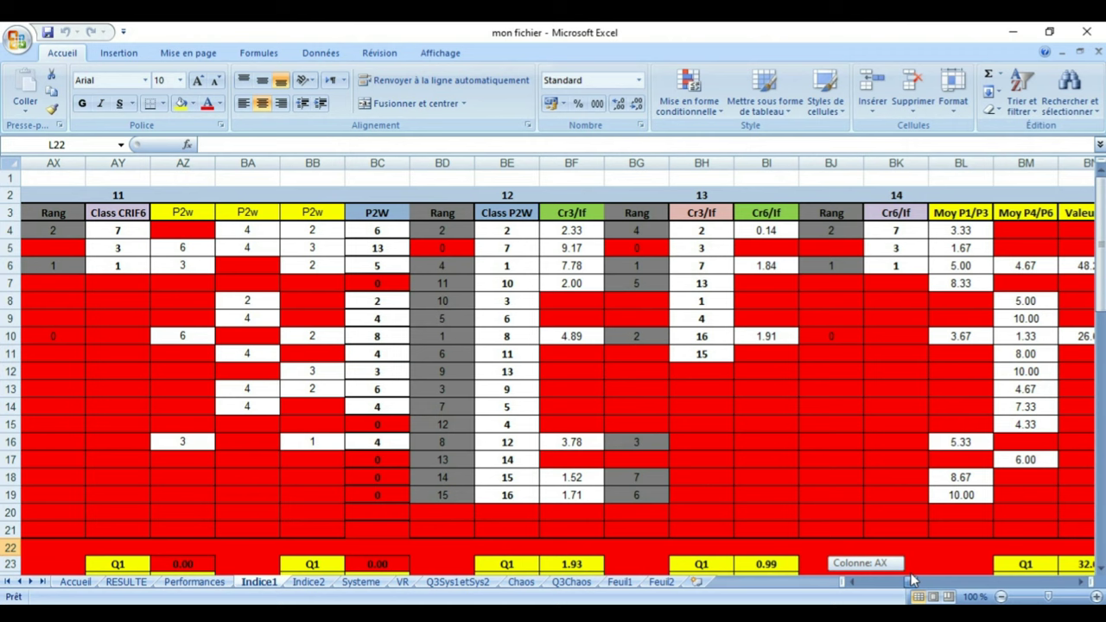
pyautogui.moveTo(912, 581); pyautogui.dragTo(914, 580)
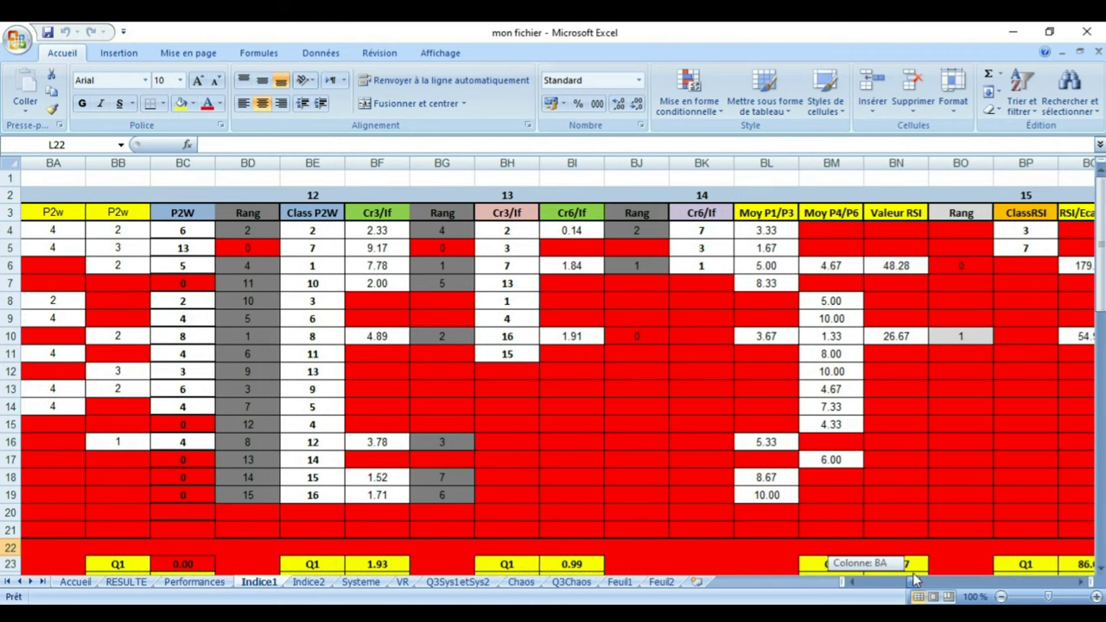
pyautogui.moveTo(914, 579); pyautogui.dragTo(922, 571)
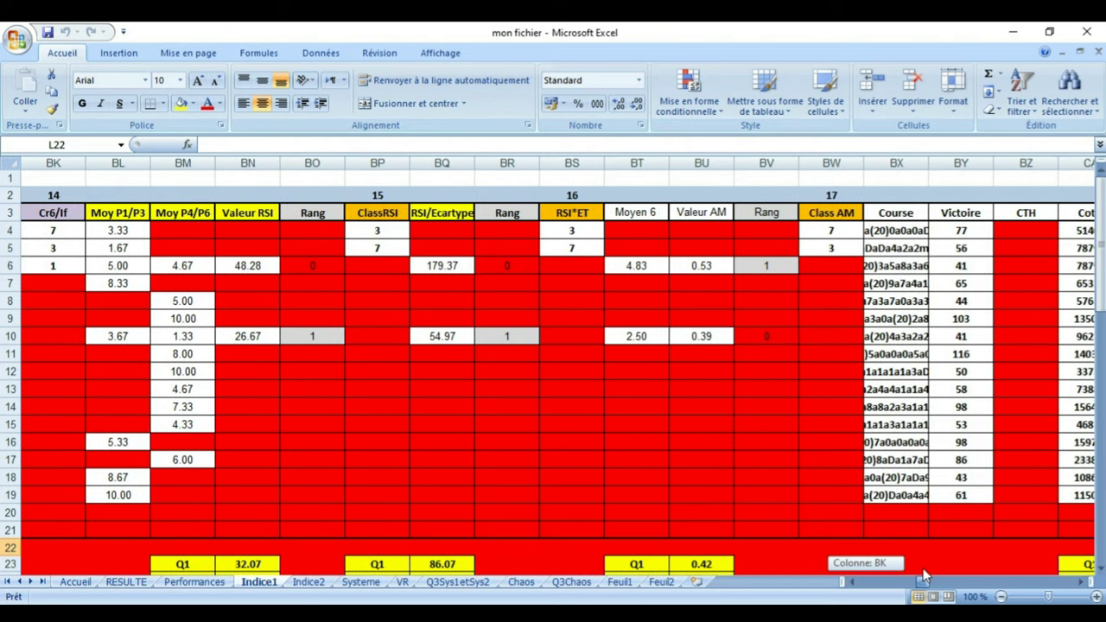
pyautogui.moveTo(922, 573); pyautogui.dragTo(924, 577)
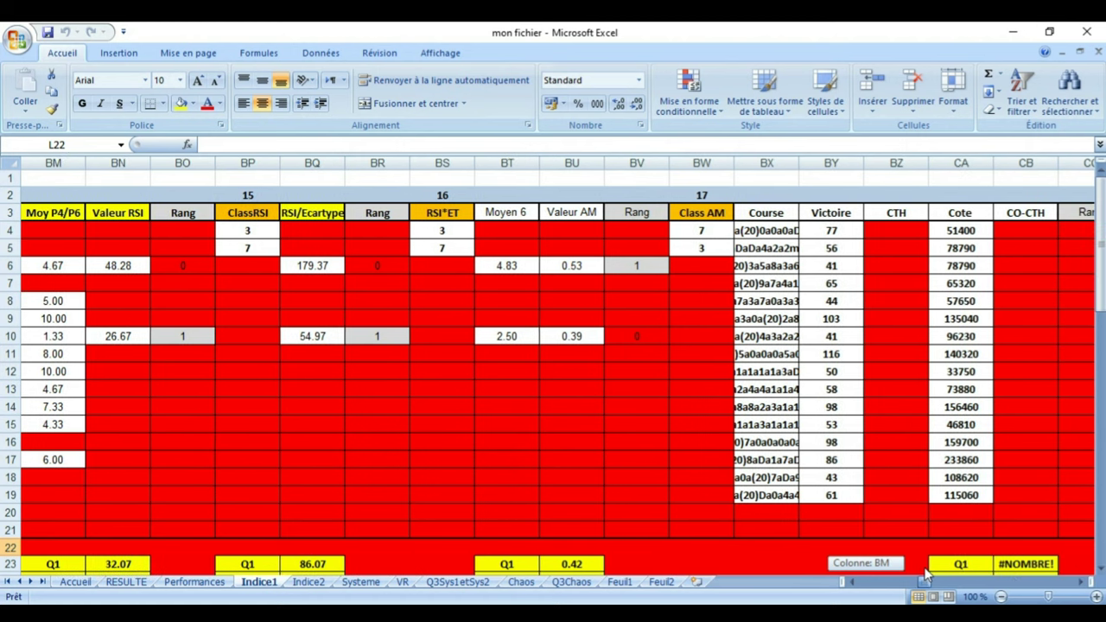
pyautogui.moveTo(925, 577); pyautogui.dragTo(932, 572)
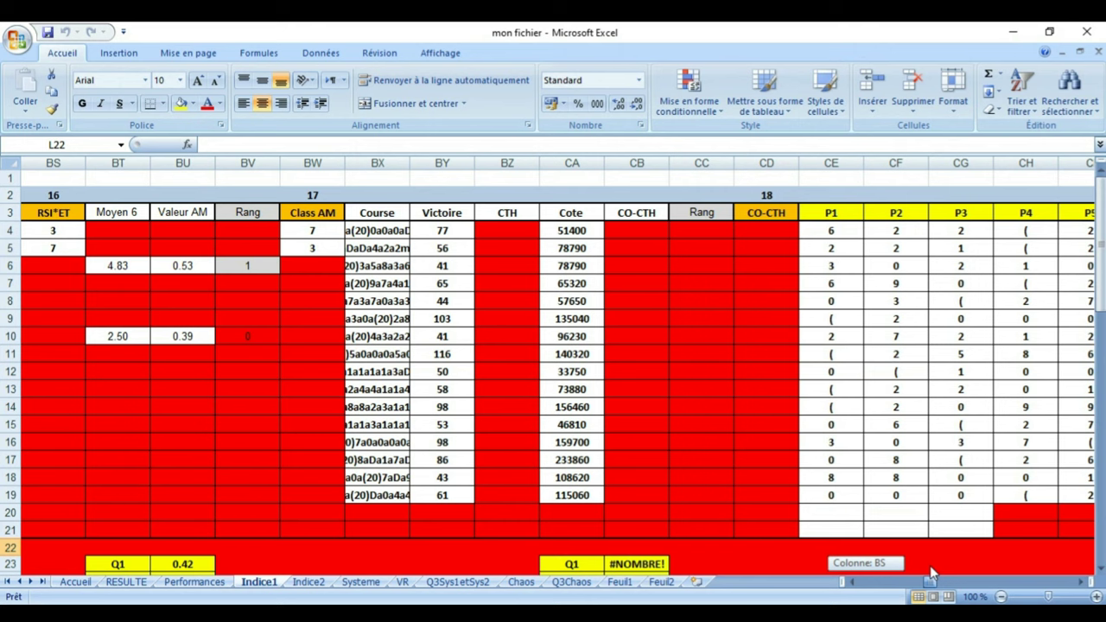
# - Examine the Class Place, Class EG and Index G columns of indices 29 to 32 on the Indice1 sheet
pyautogui.moveTo(931, 572); pyautogui.dragTo(1003, 568)
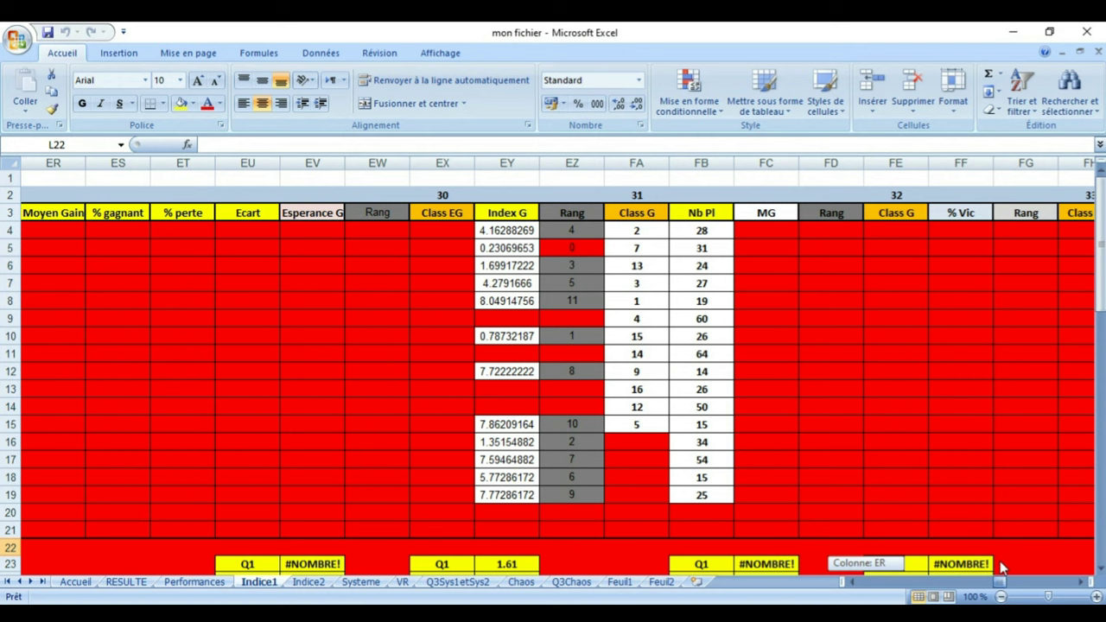
pyautogui.moveTo(1002, 567); pyautogui.dragTo(999, 562)
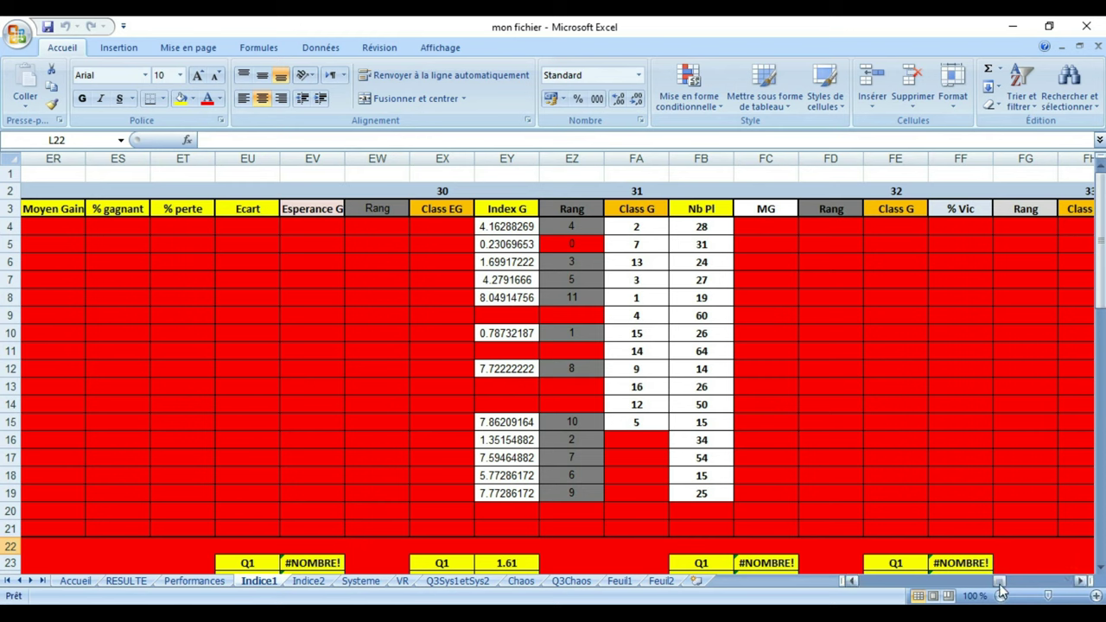
pyautogui.moveTo(1001, 589); pyautogui.dragTo(997, 589)
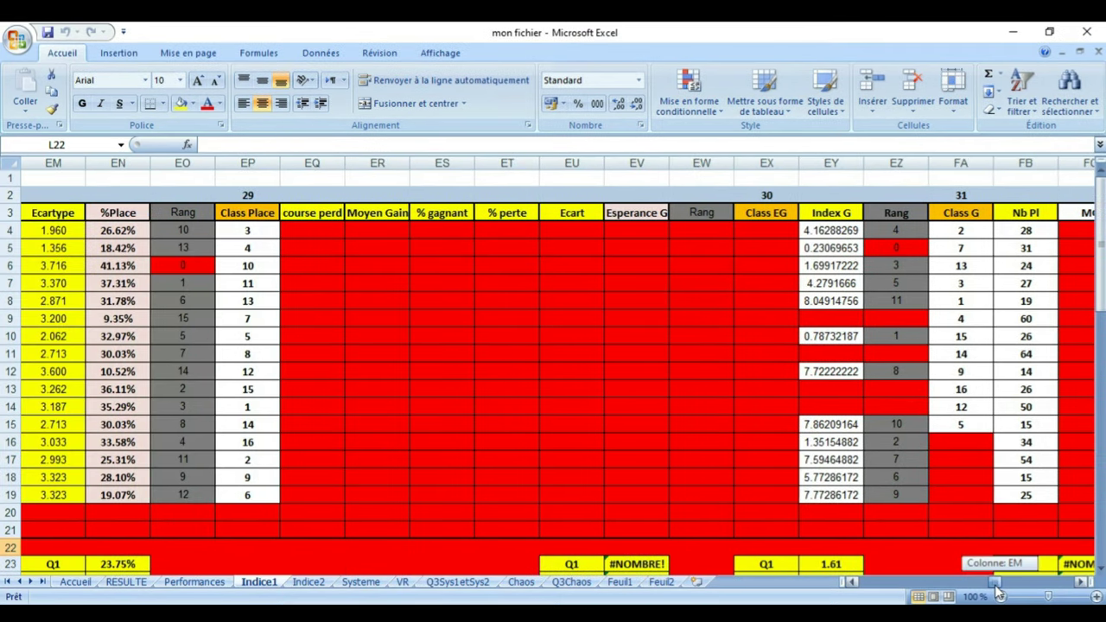
pyautogui.moveTo(998, 590); pyautogui.dragTo(998, 591)
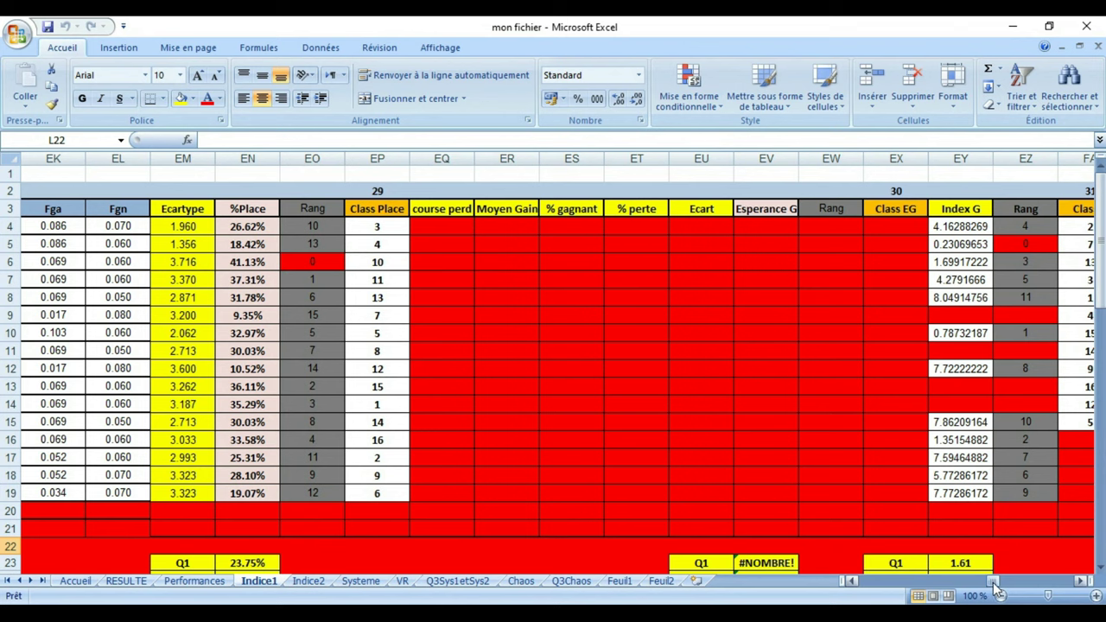
# - Review the Xfois rankings at the end of Indice1 and the summary table of class columns 14 to 35
pyautogui.moveTo(996, 586); pyautogui.dragTo(1079, 587)
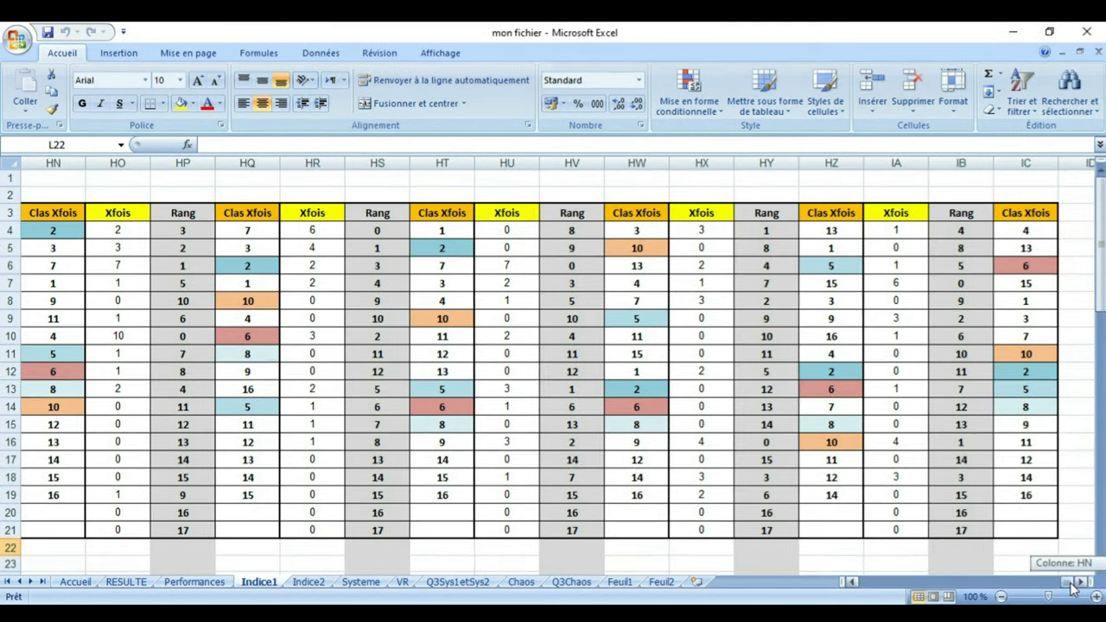
pyautogui.moveTo(1071, 588); pyautogui.dragTo(1055, 589)
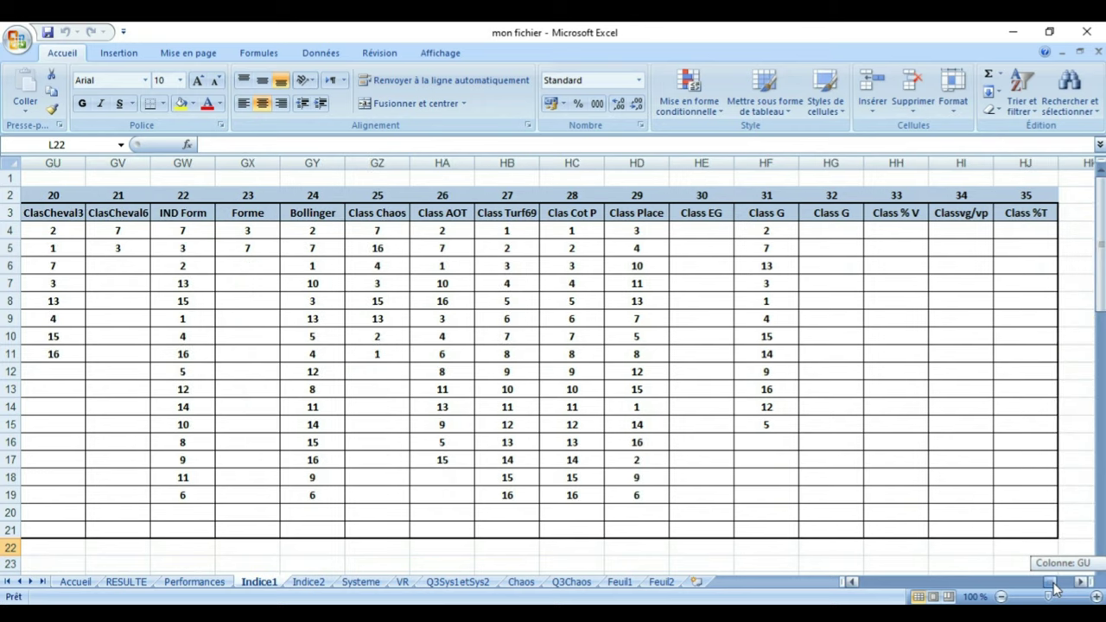
pyautogui.moveTo(1054, 588); pyautogui.dragTo(1052, 589)
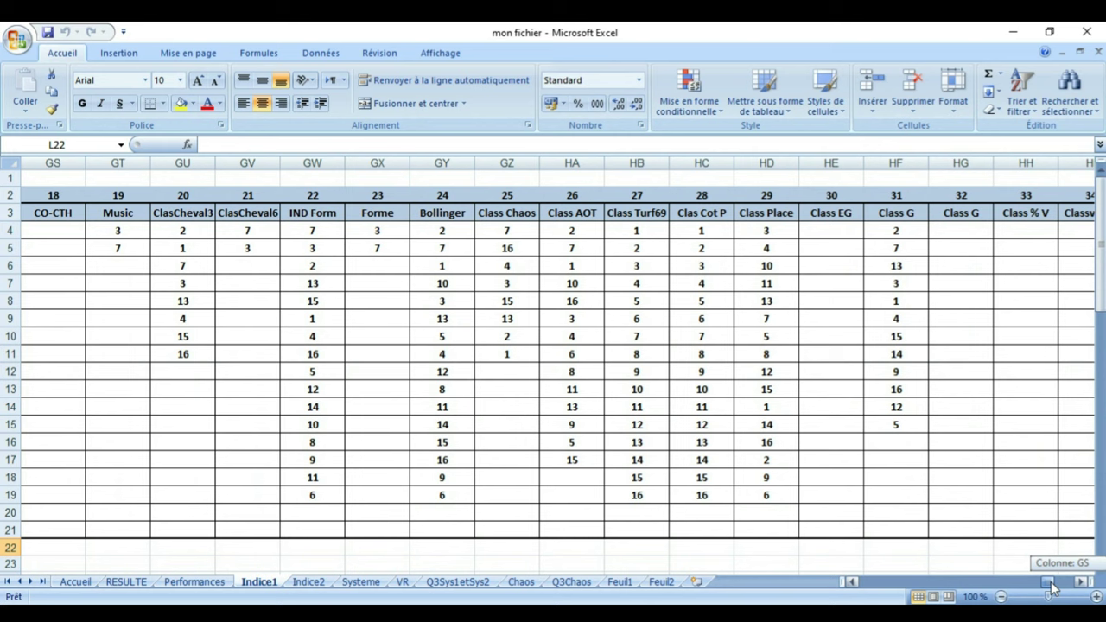
pyautogui.moveTo(1052, 588); pyautogui.dragTo(1049, 588)
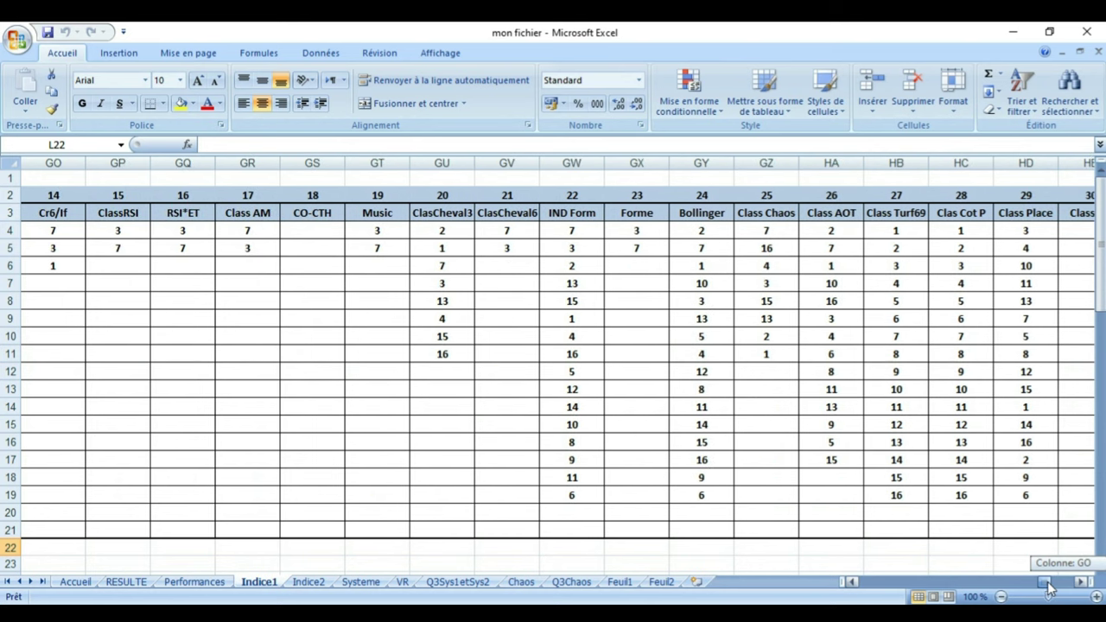
pyautogui.moveTo(1049, 588); pyautogui.dragTo(1031, 586)
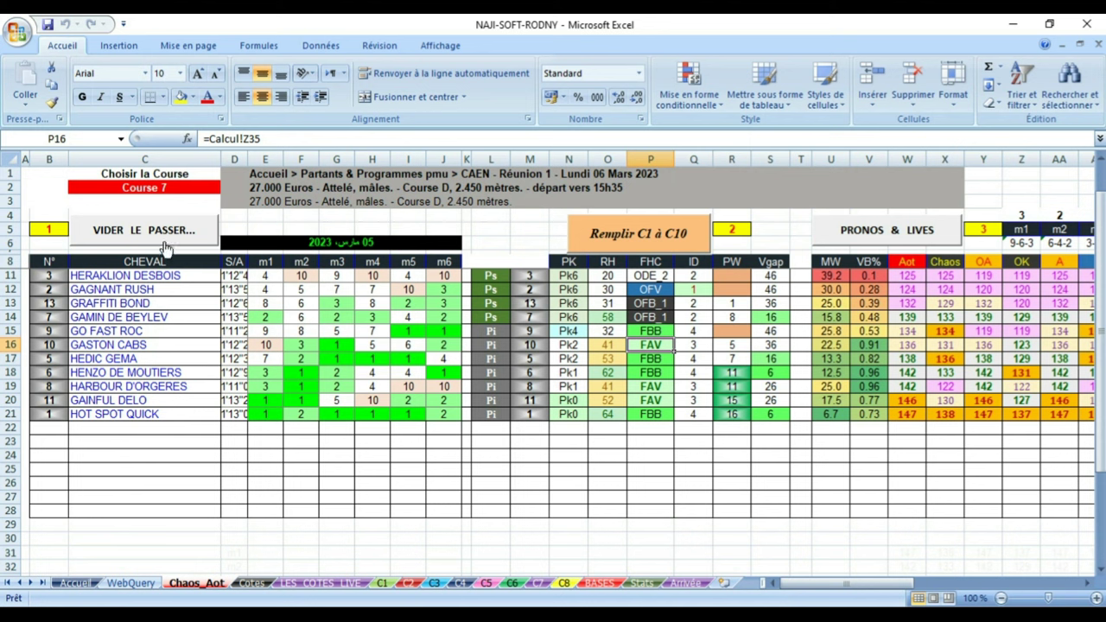
# - Clear the previous races with VIDER LE PASSER on the Chaos_Aot sheet of the NAJI-SOFT-RODNY workbook and acknowledge the message
pyautogui.click(164, 242)
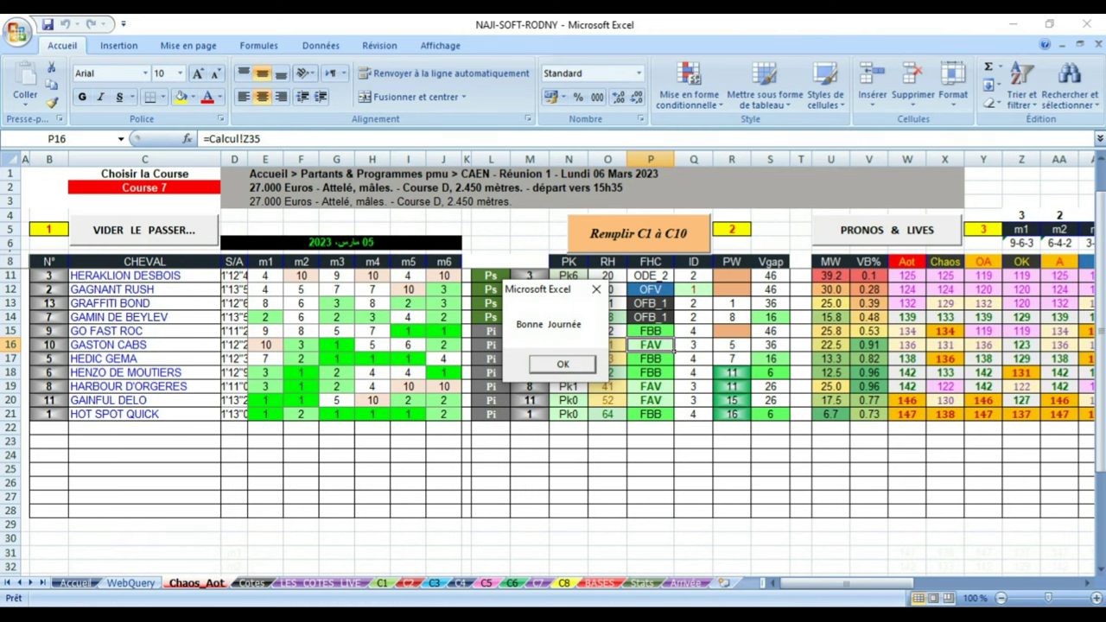
pyautogui.click(565, 365)
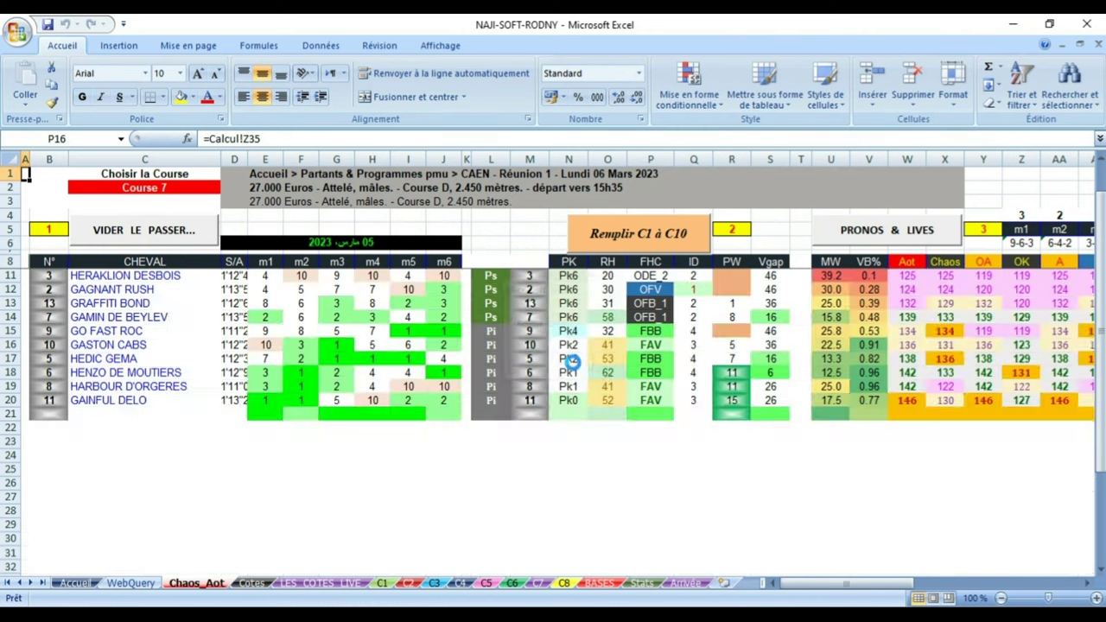
# - Fill the race sheets by running Remplir C1 à C10 for the CAEN meeting and acknowledge the completion message
pyautogui.click(629, 230)
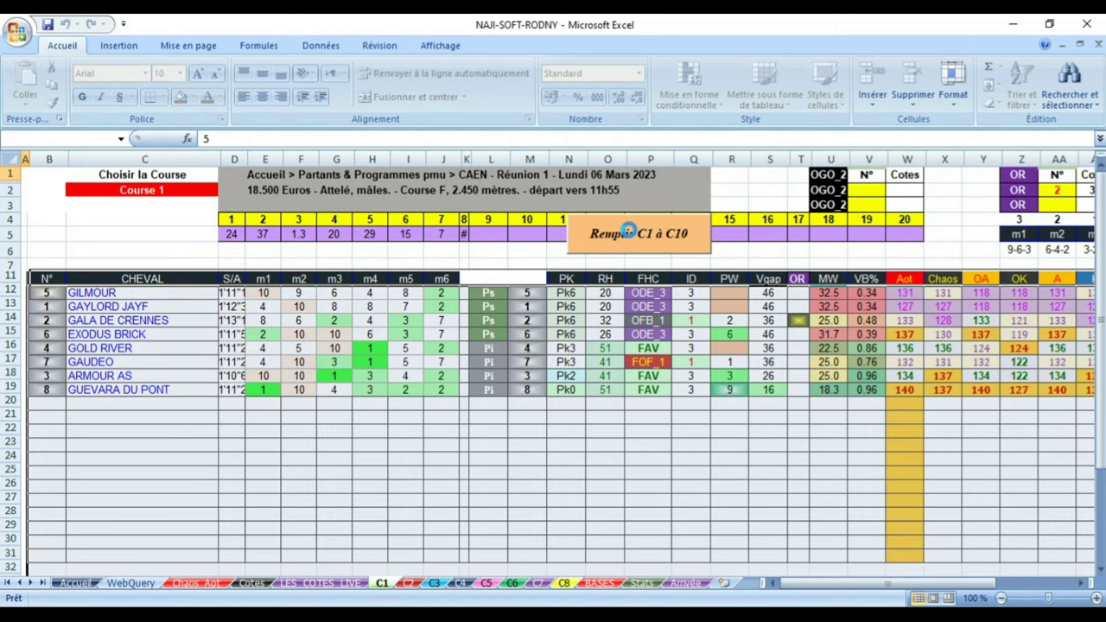
pyautogui.click(628, 231)
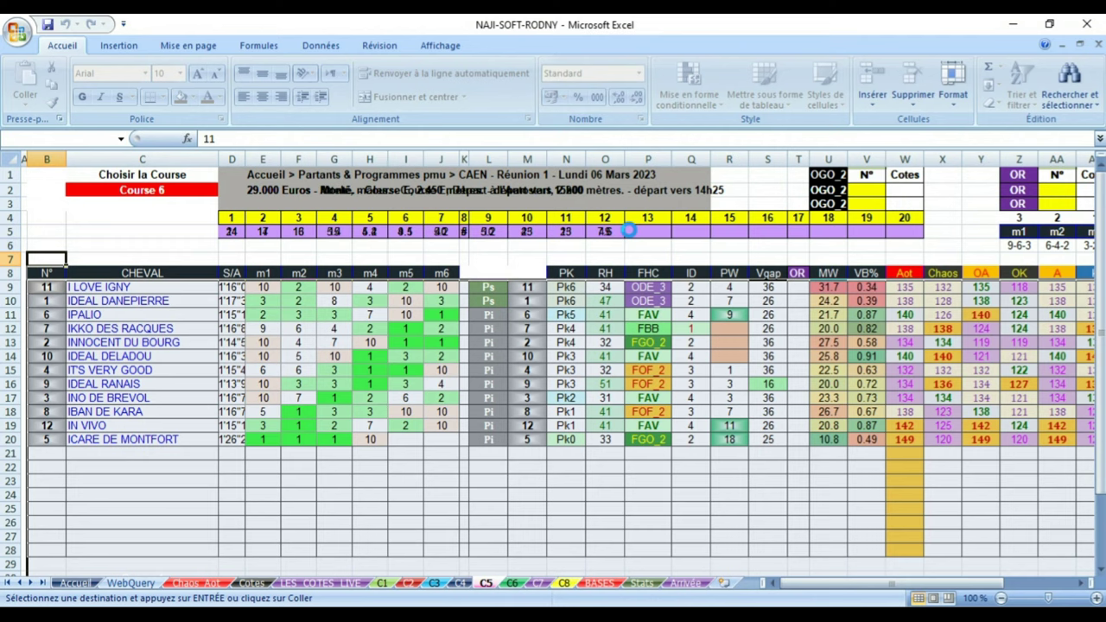
pyautogui.hotkey('ctrl', 'pagedown')
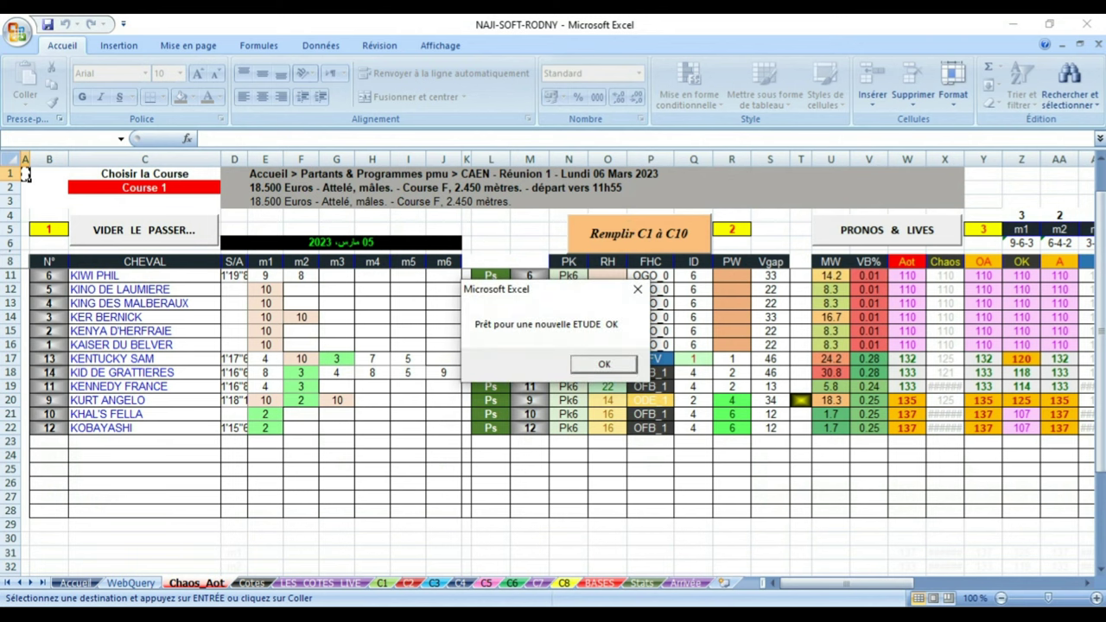
pyautogui.click(599, 364)
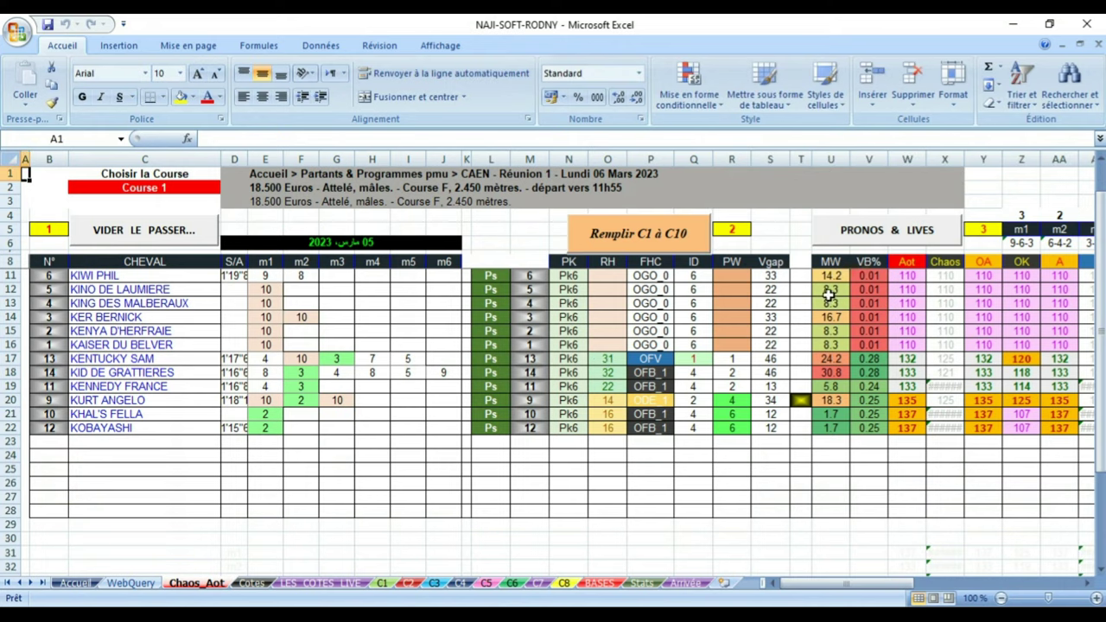
# - Run PRONOS & LIVES to load the race predictions and acknowledge the completion message
pyautogui.click(883, 232)
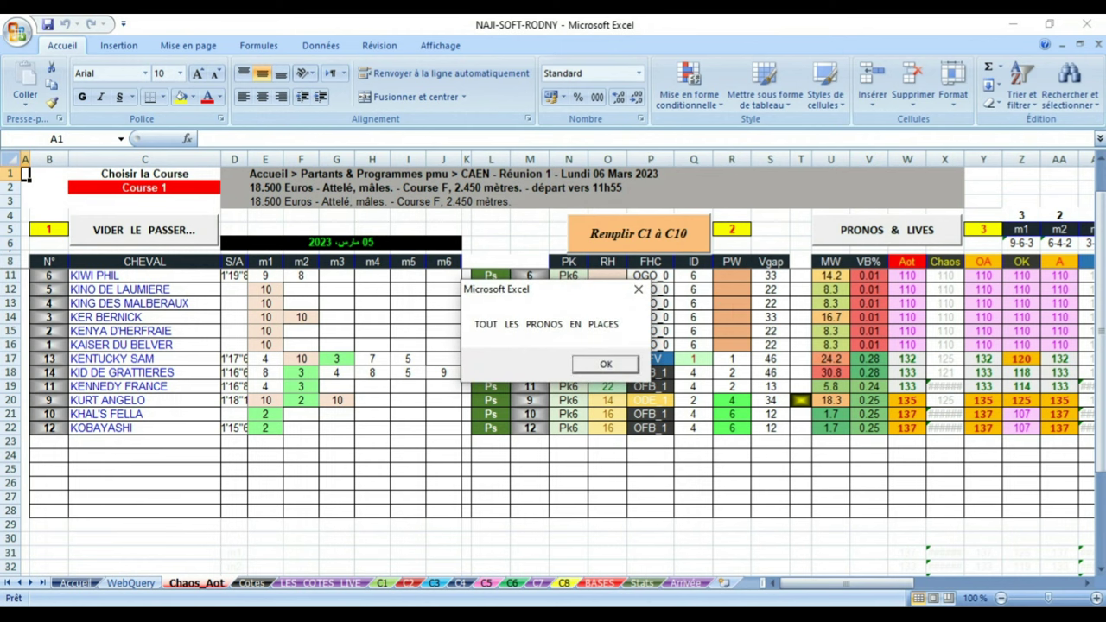
pyautogui.click(602, 363)
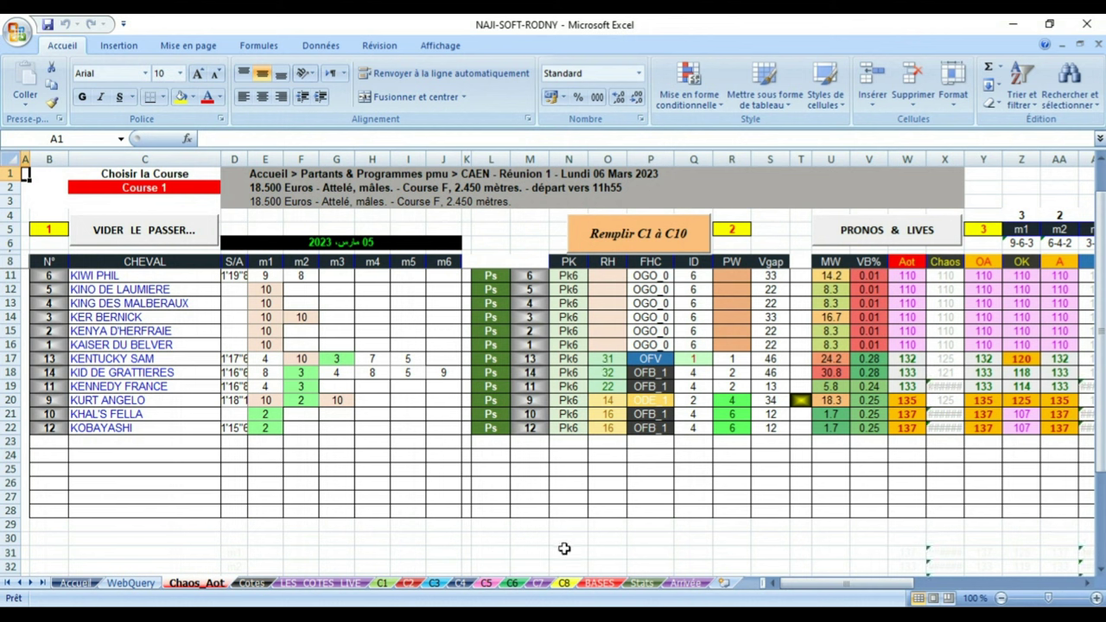
# - Open race sheet C4 and examine its CHX, VB%, A & S, BASE and Cotes columns
pyautogui.click(458, 584)
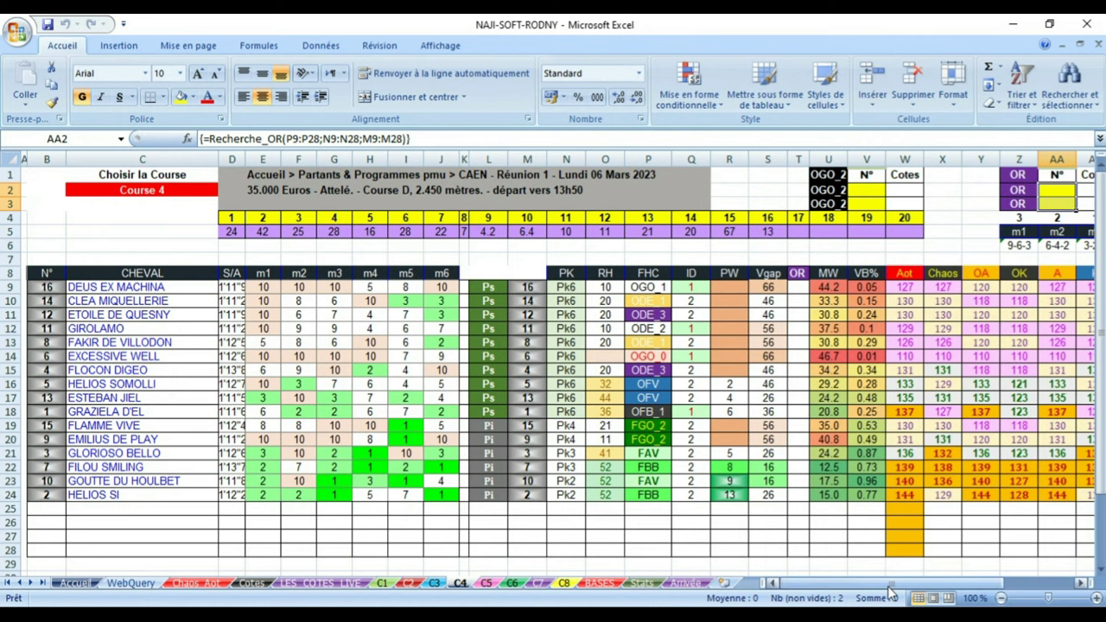
pyautogui.moveTo(888, 587); pyautogui.dragTo(956, 587)
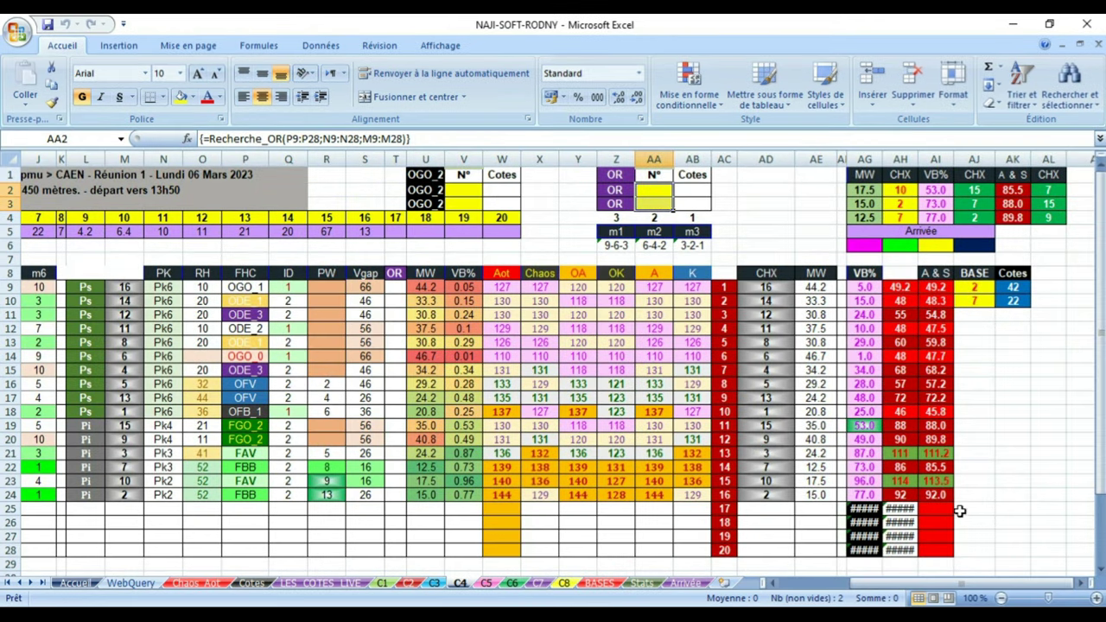